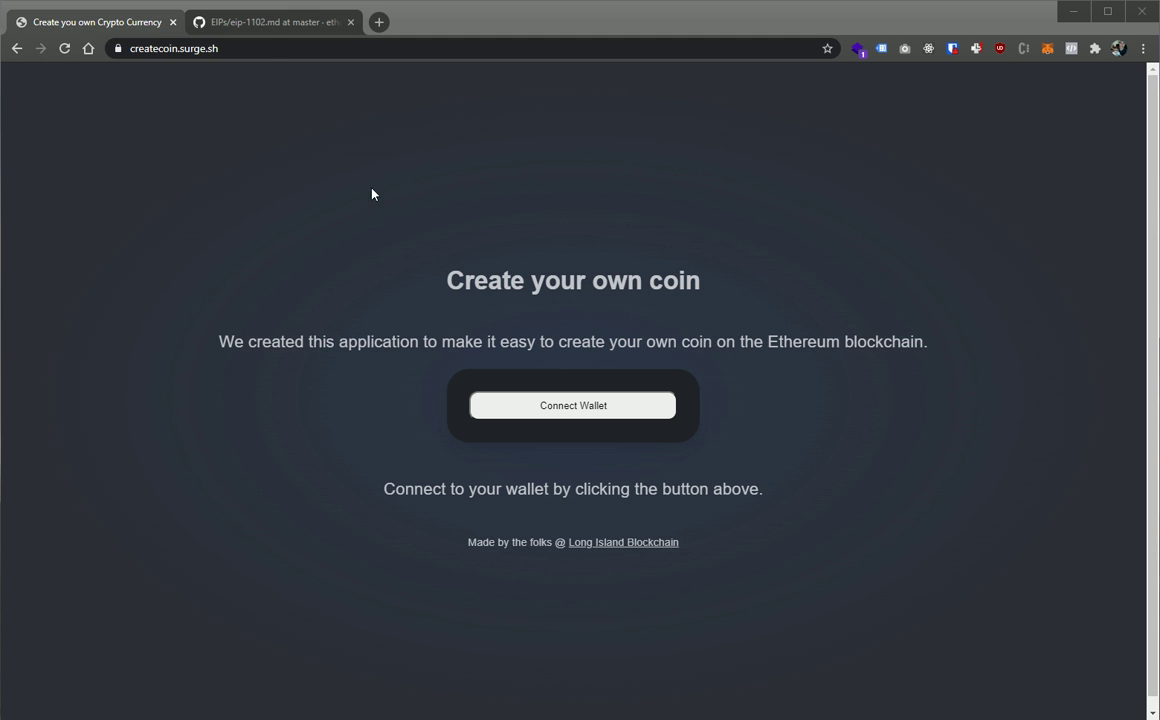
- Glance at the EIP-1102 proposal and check in MetaMask whether the wallet is connected to the coin creation site
click(255, 22)
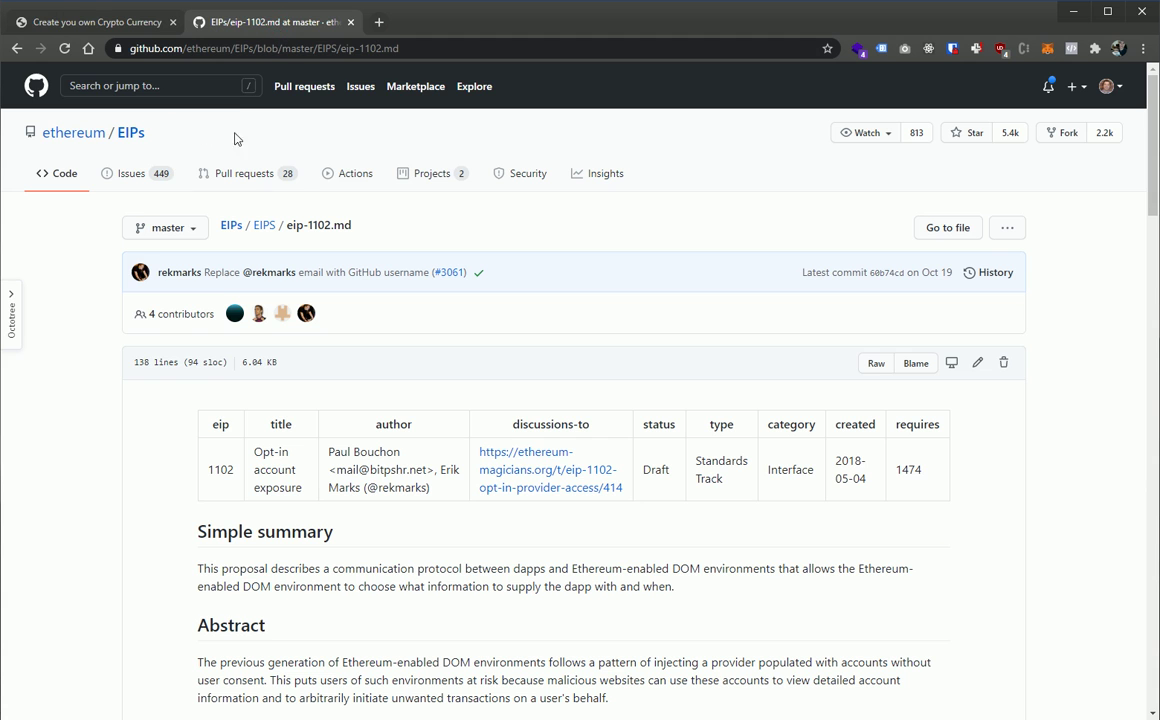
click(29, 24)
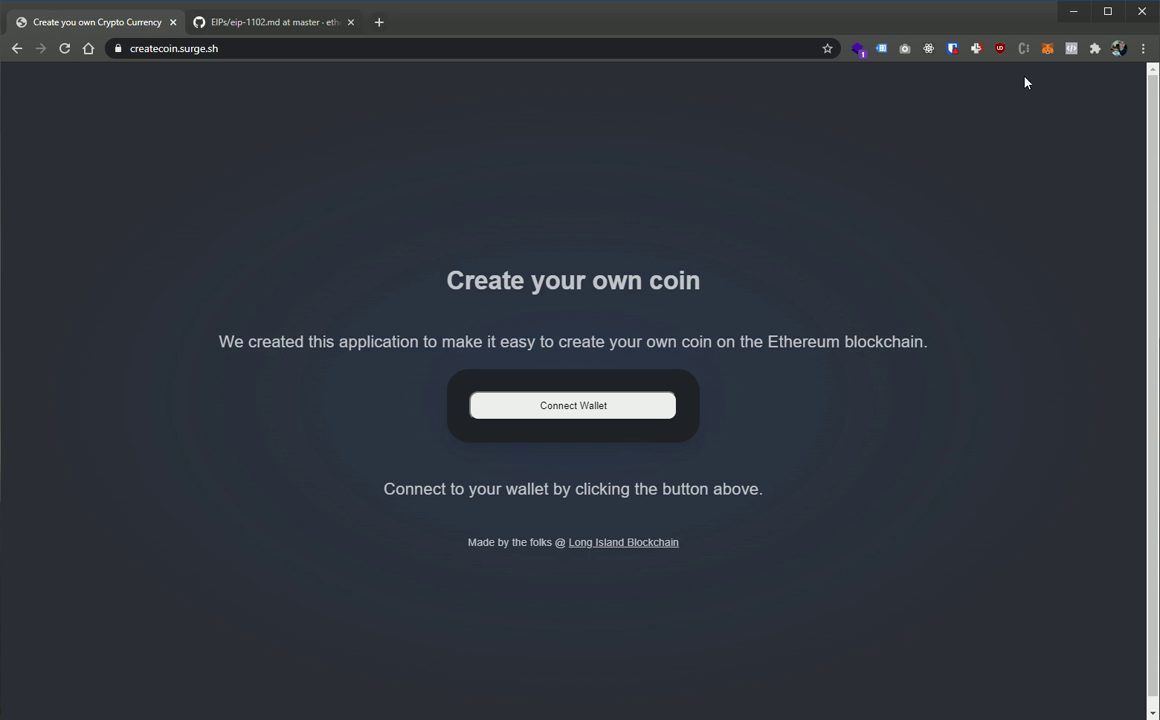
click(1046, 50)
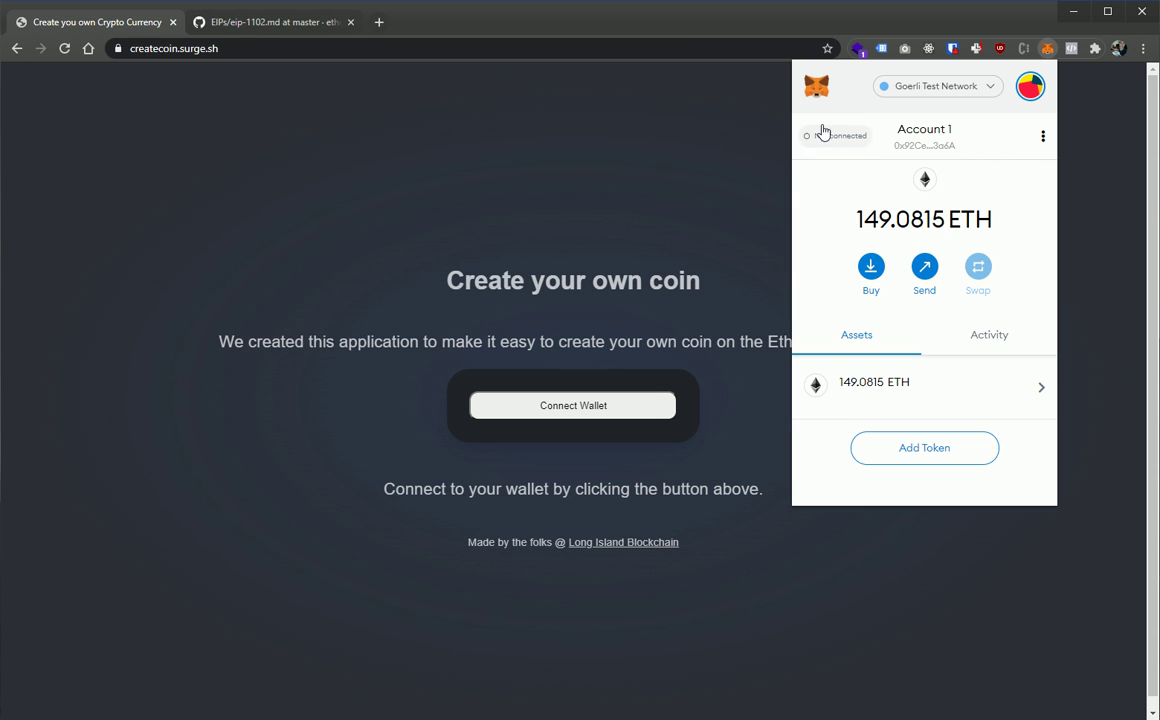
click(505, 202)
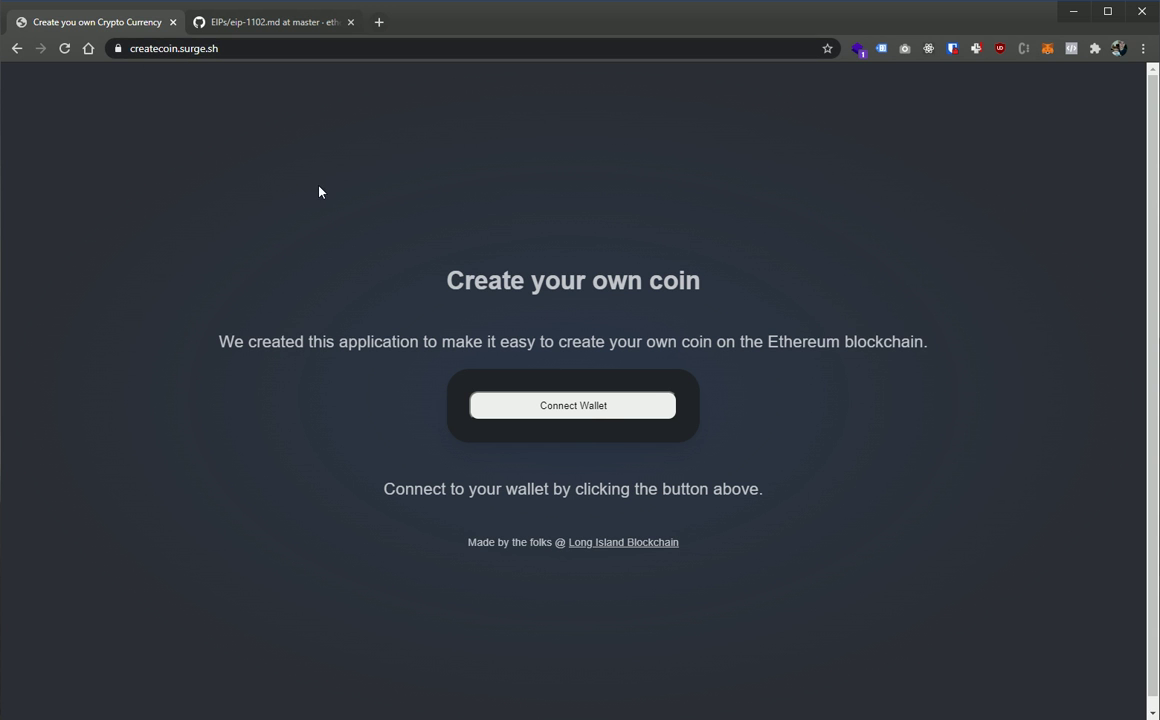
- Connect MetaMask's Account 1 to createcoin.surge.sh, allowing the site to view its address
click(585, 408)
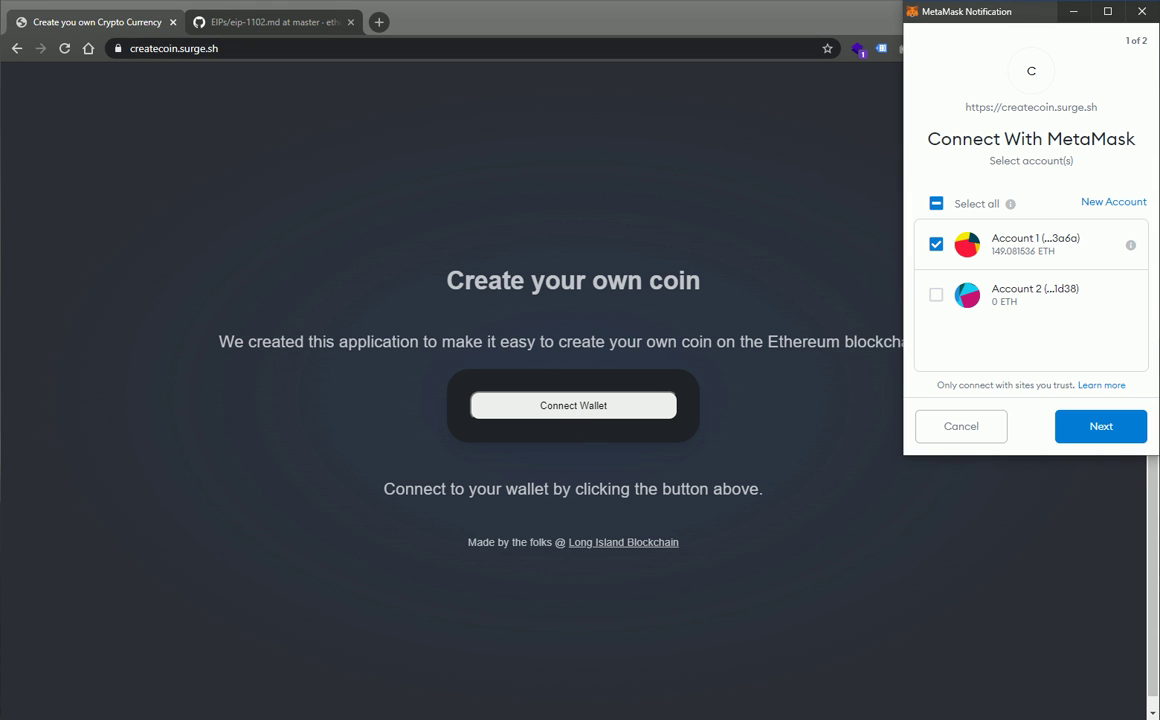
click(1096, 426)
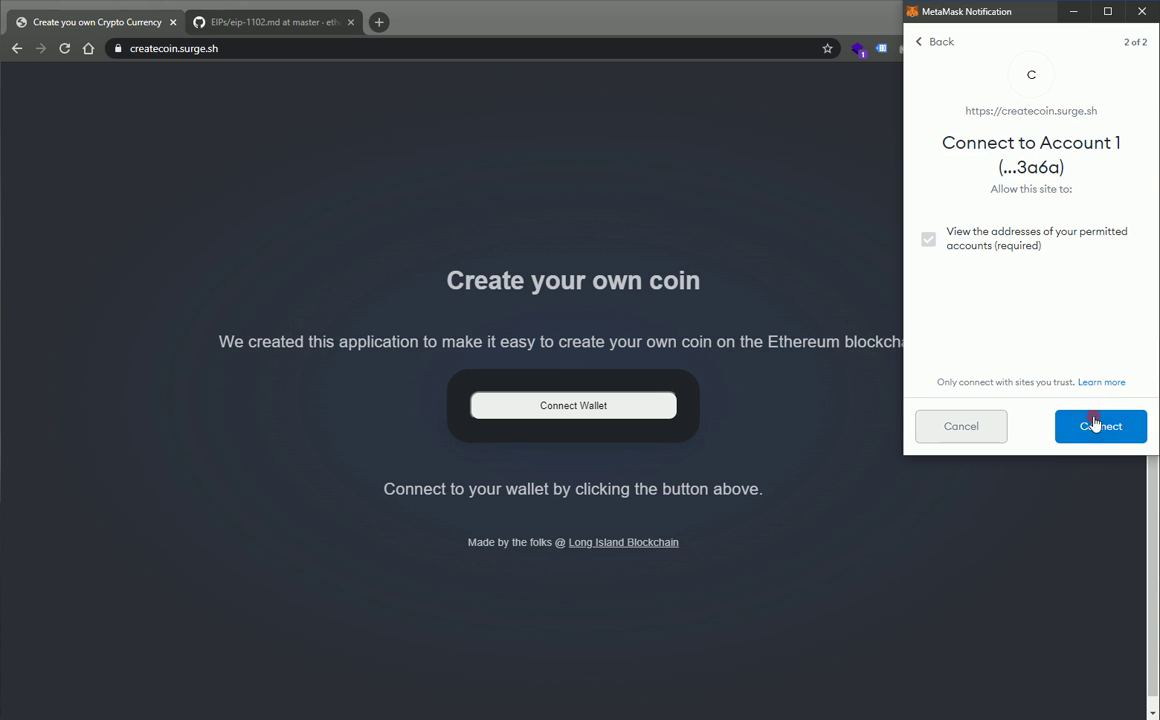
click(1096, 426)
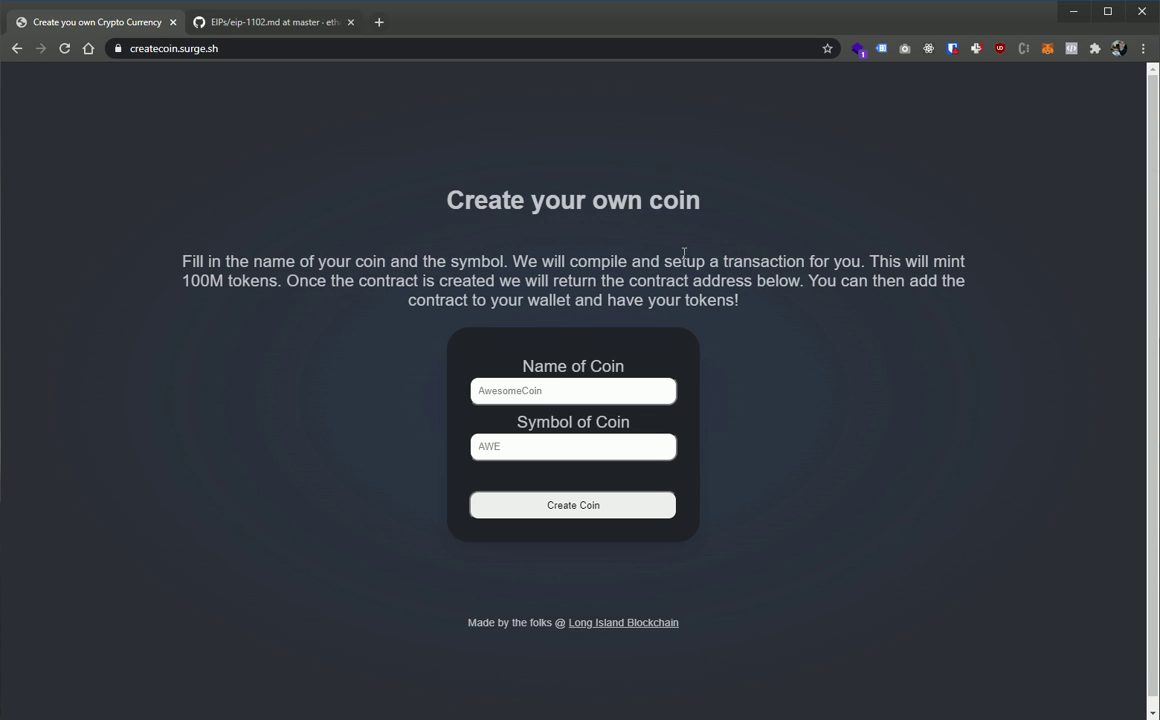
- Create a coin named MyCoin with the symbol MINE and confirm its contract deployment in MetaMask
click(531, 392)
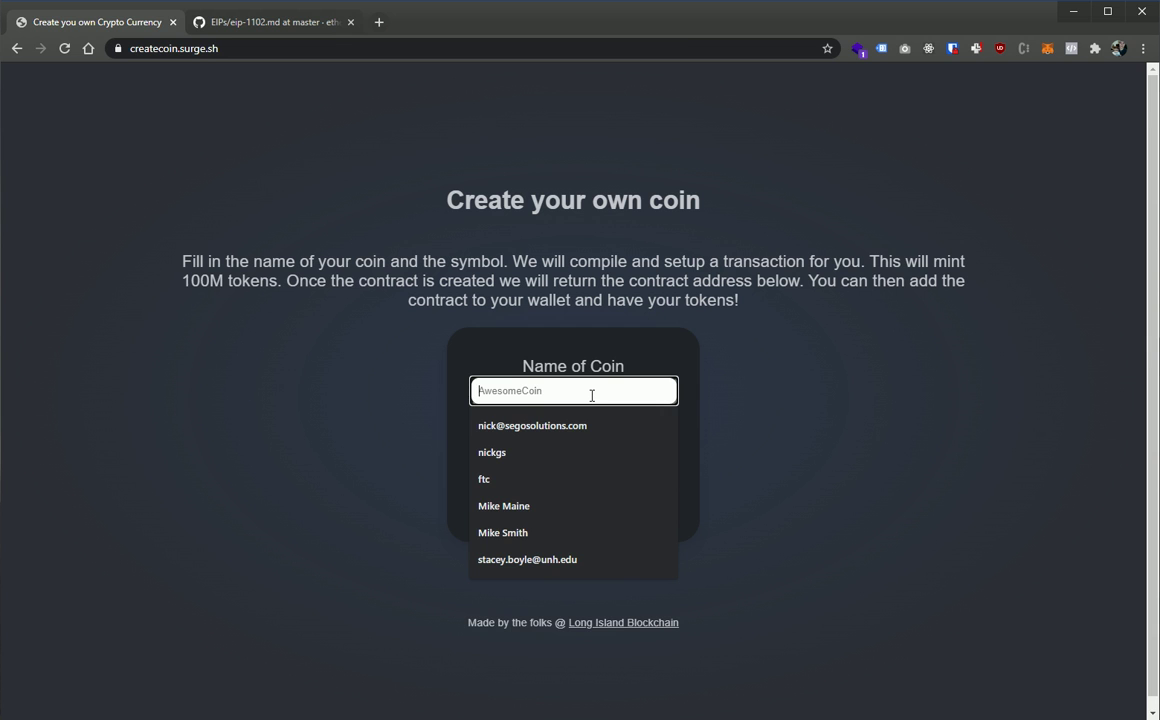
text(MyCoin)
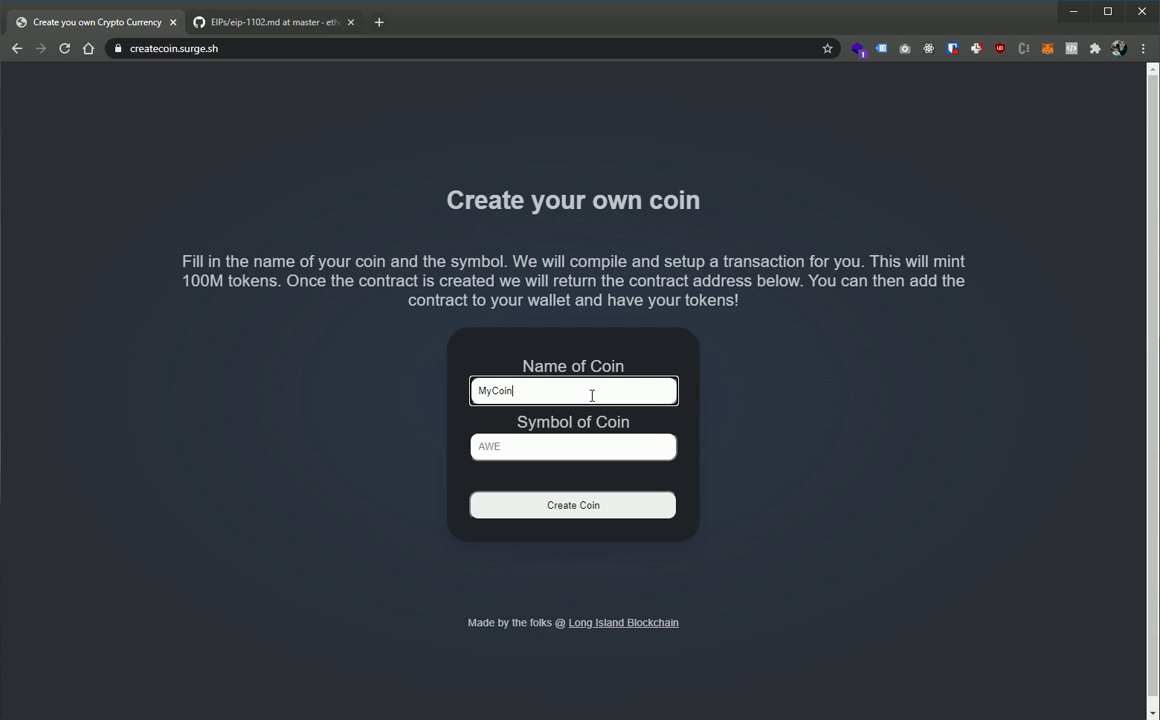
key(Tab)
text(MINE)
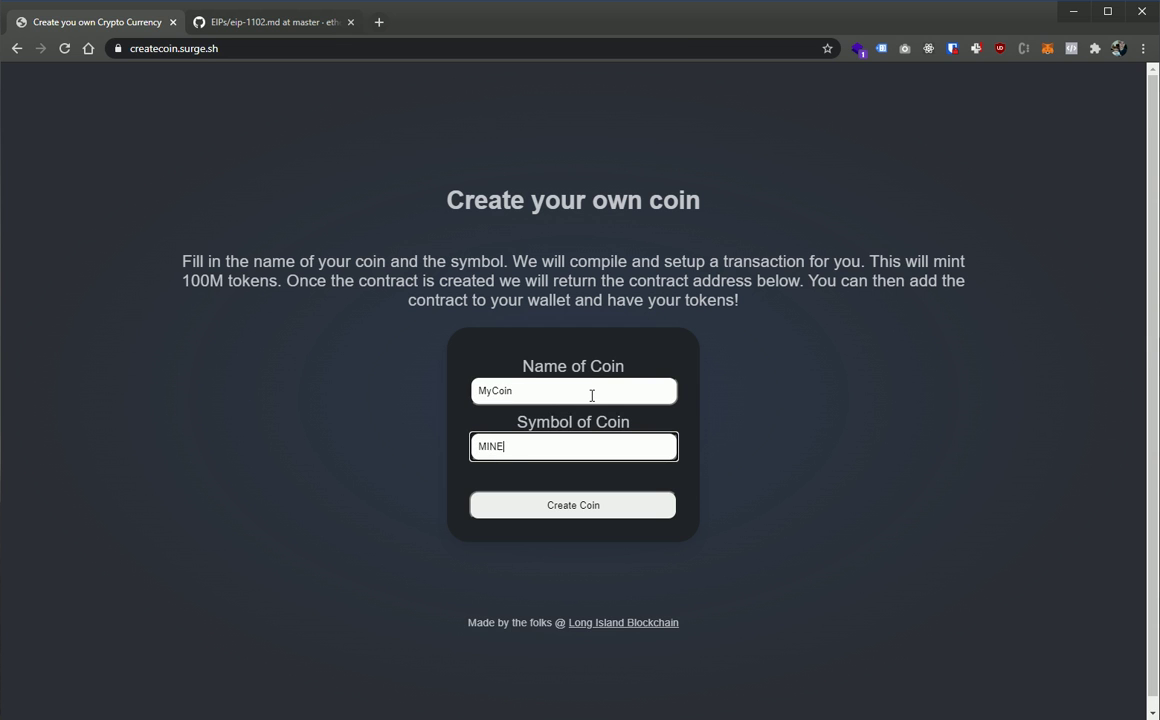
click(762, 484)
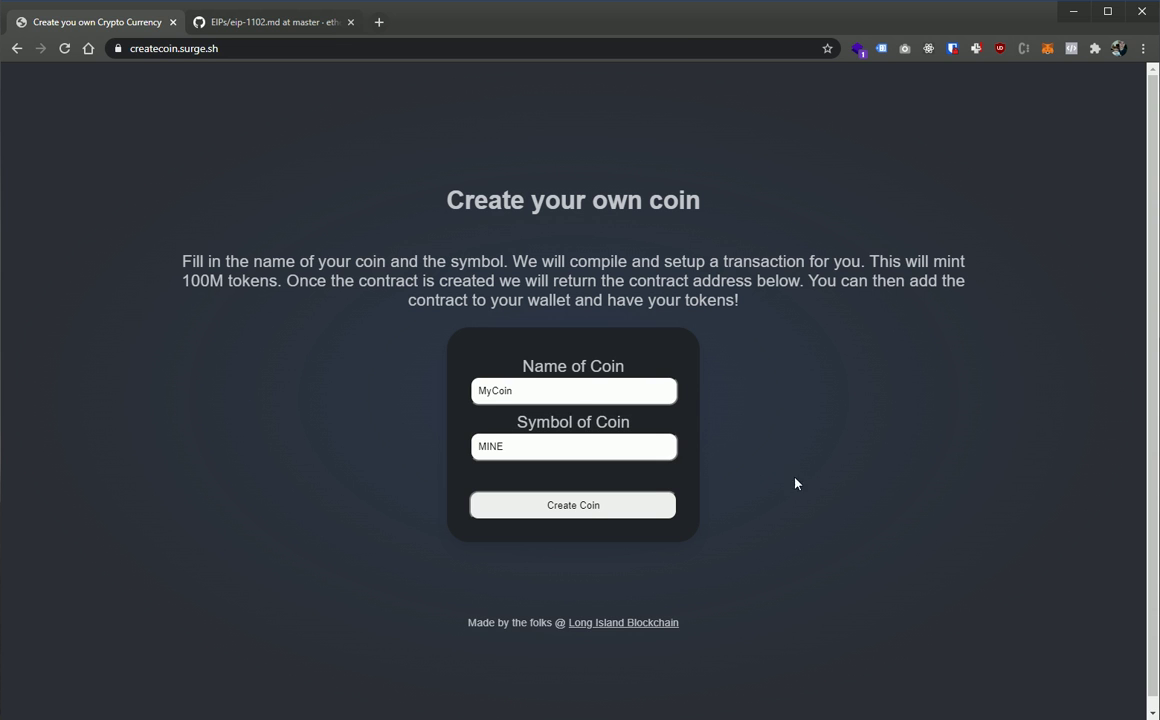
click(589, 510)
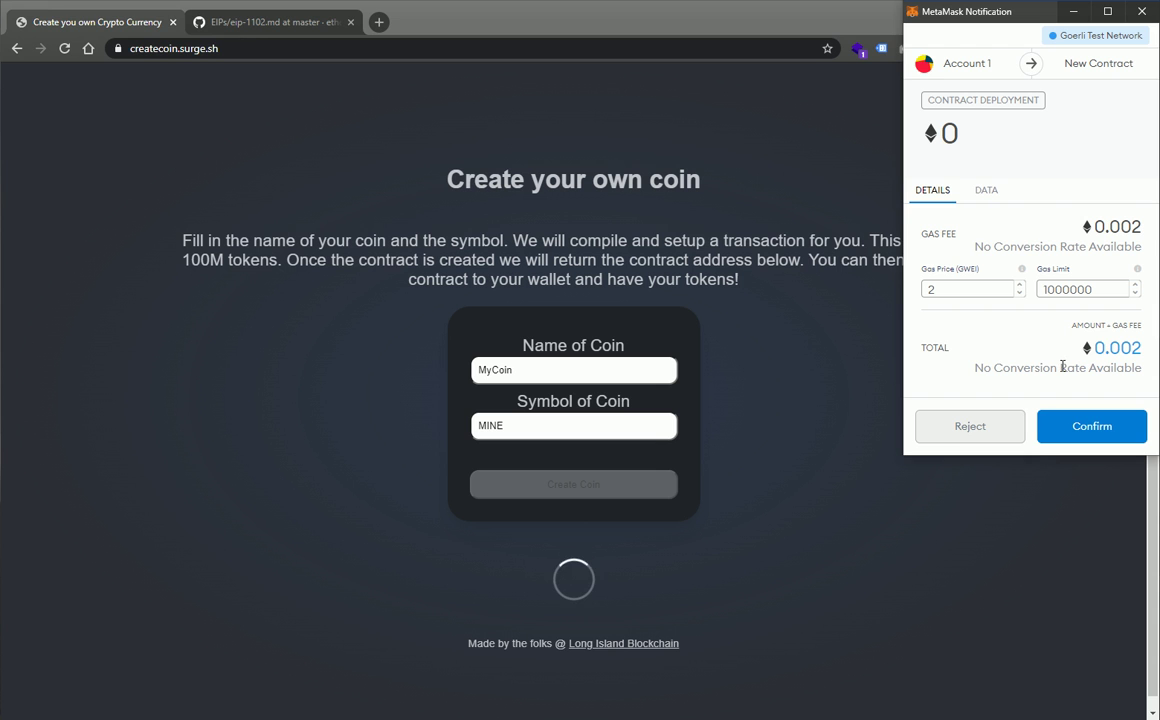
click(1062, 436)
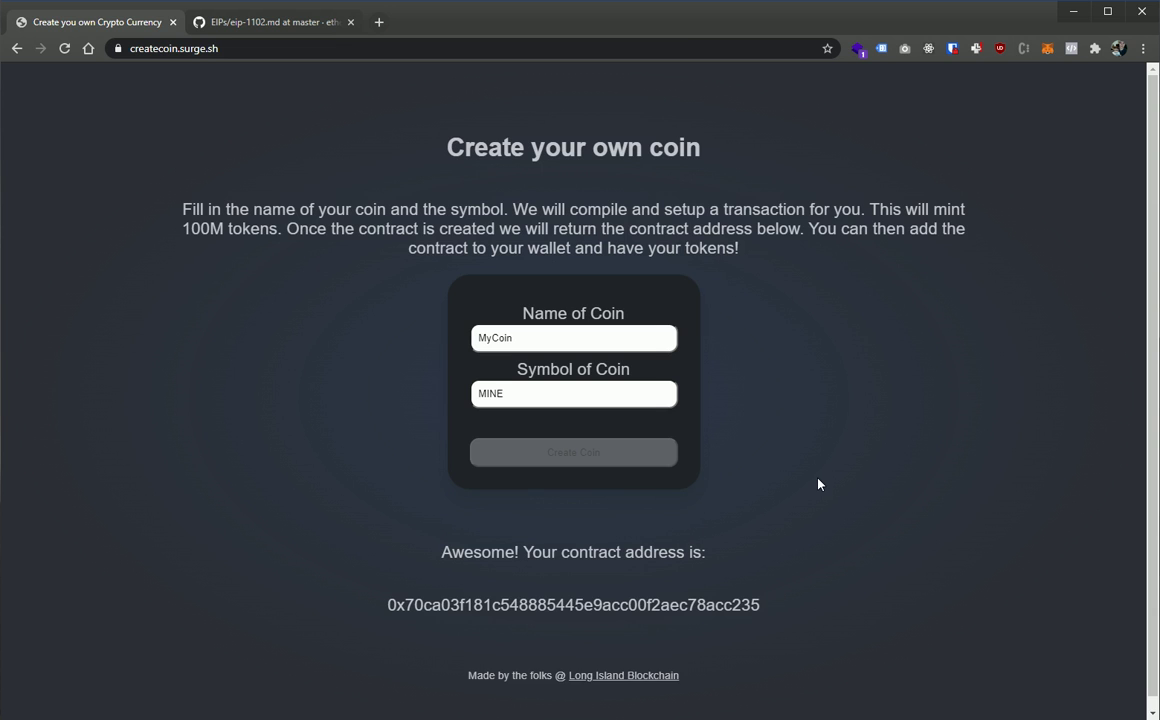
- Copy the new coin's contract address from the coin creation page
double_click(560, 604)
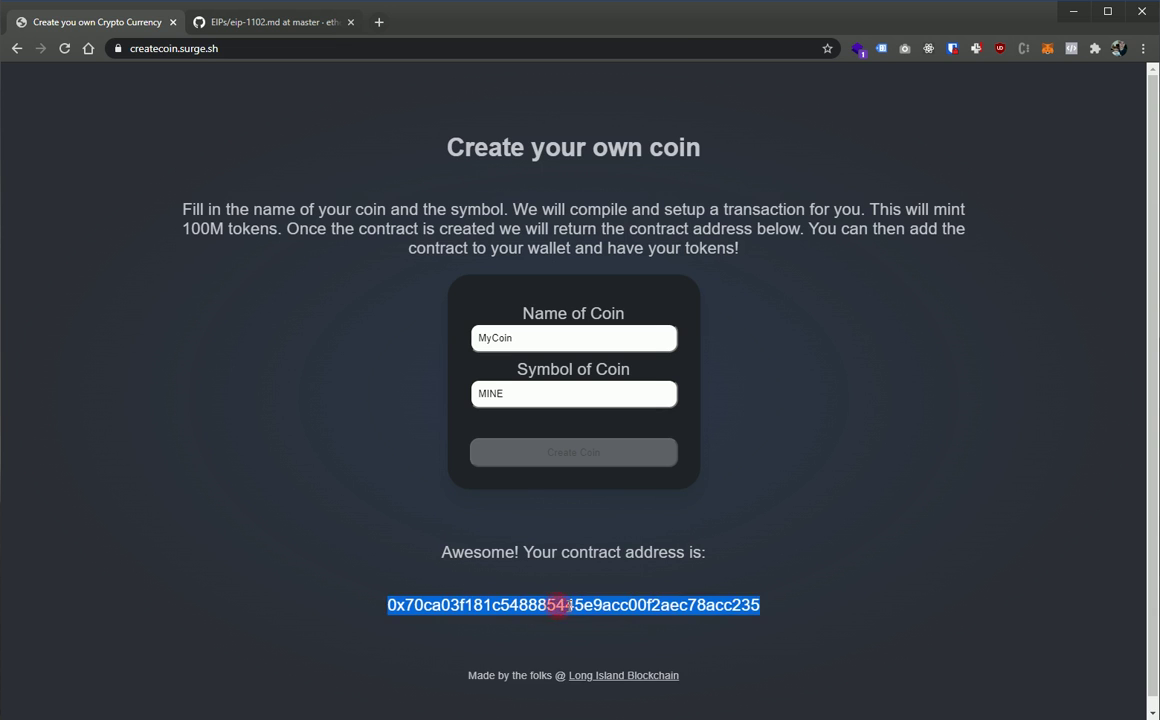
right_click(670, 610)
click(706, 621)
click(691, 621)
double_click(690, 607)
right_click(690, 607)
click(722, 620)
- Add MINE to MetaMask as a custom token using the copied contract address
click(1049, 52)
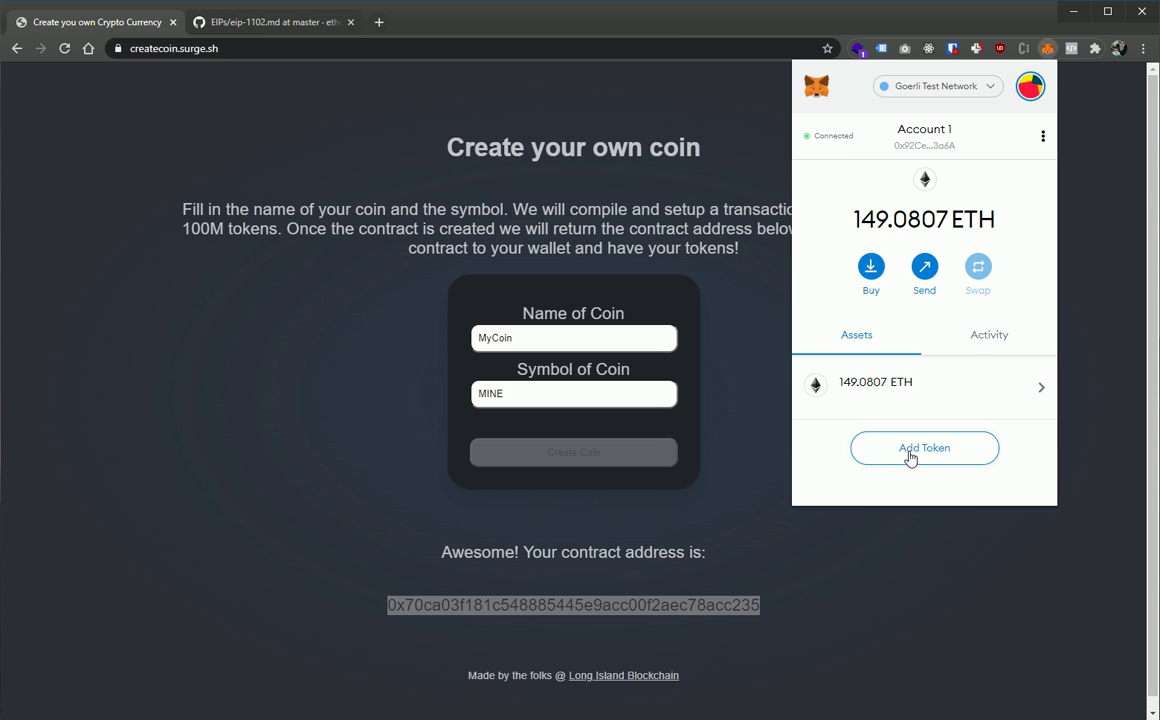
click(911, 455)
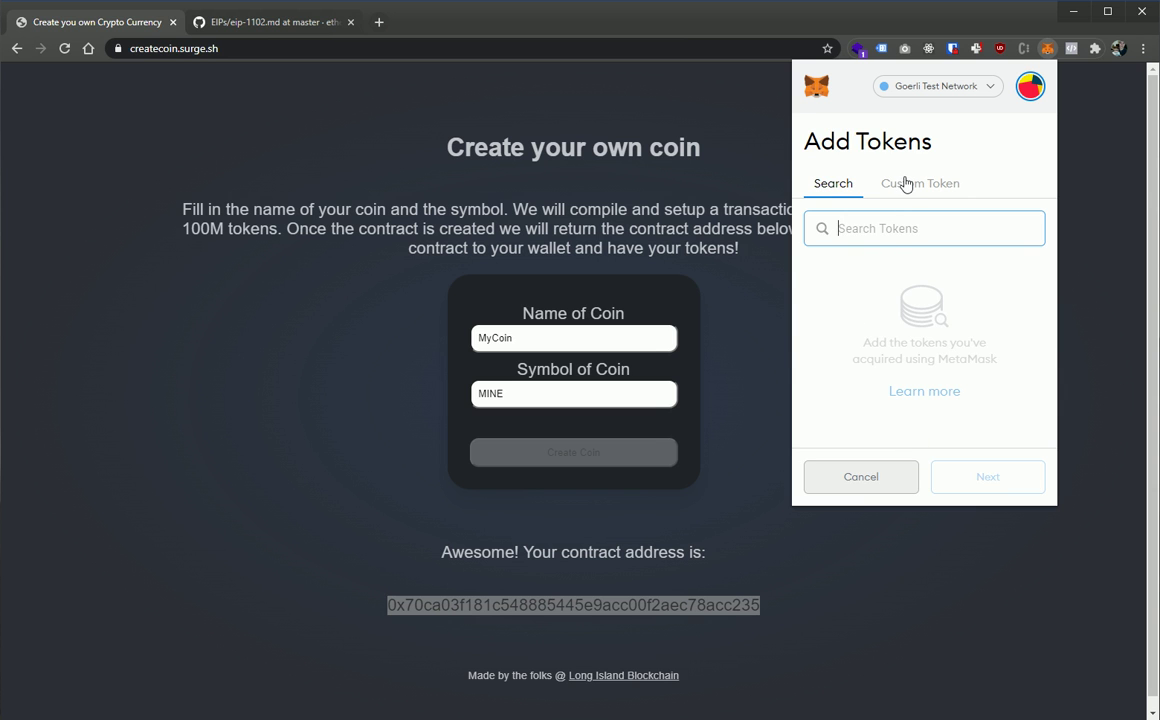
click(905, 184)
key(ctrl+v)
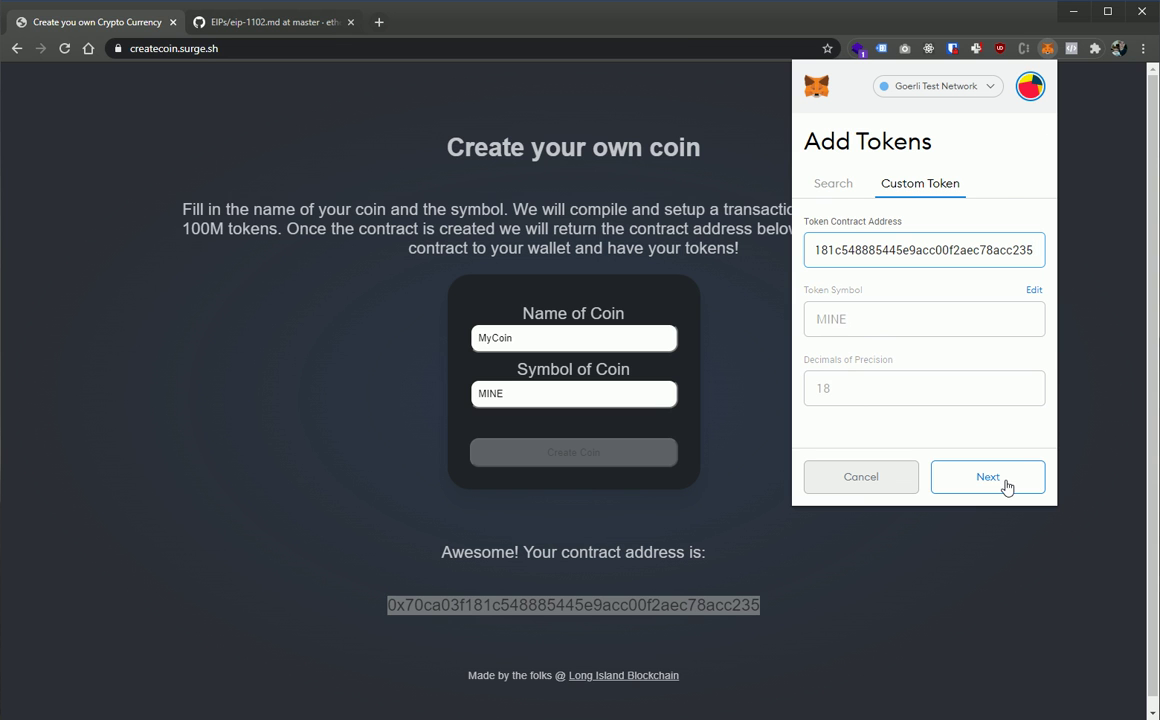
click(1006, 483)
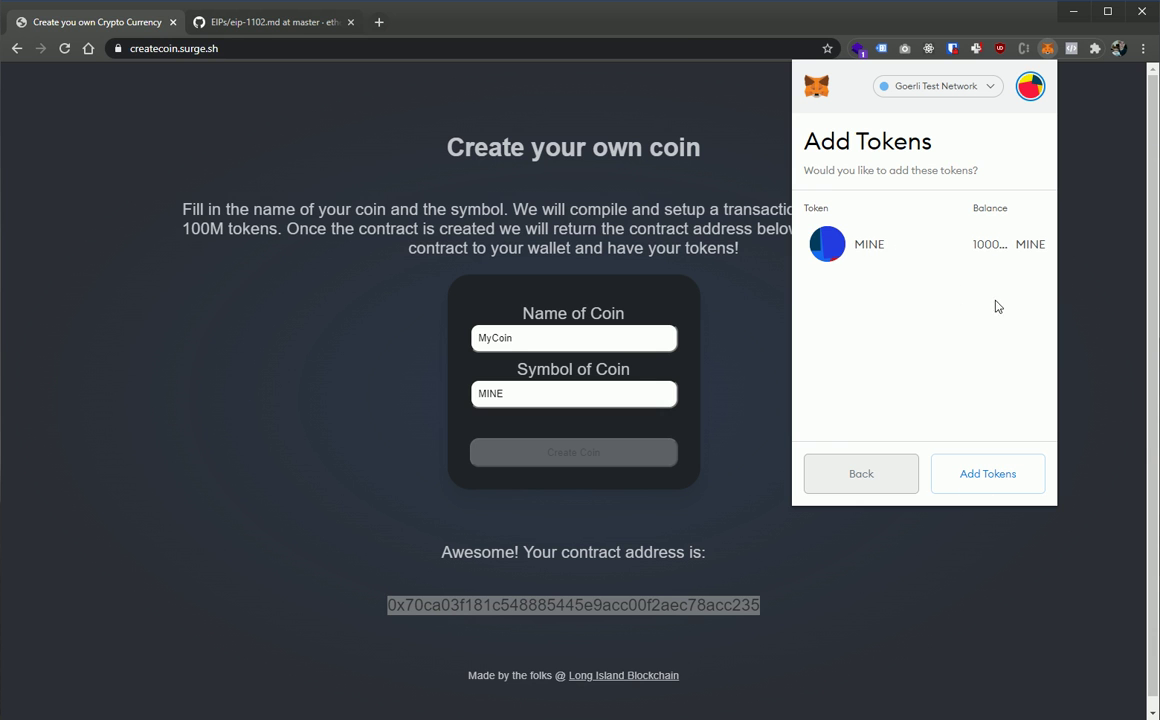
click(1000, 480)
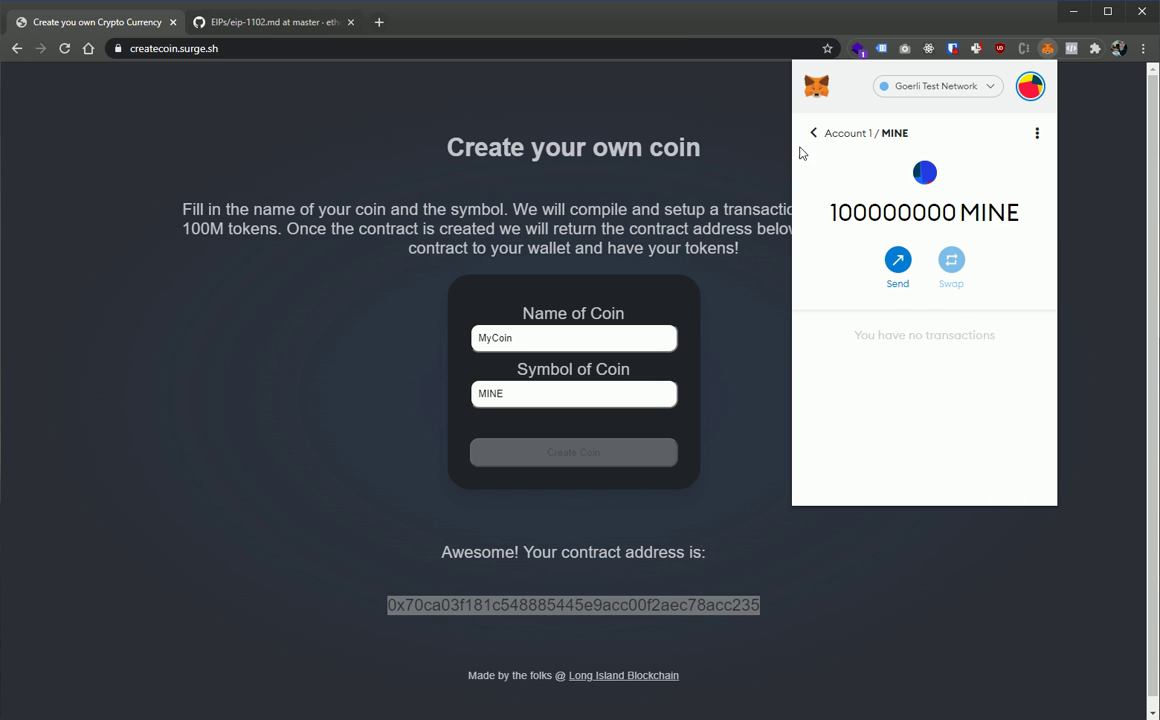
- Review the MINE token in the wallet's asset list and on its detail page
click(813, 133)
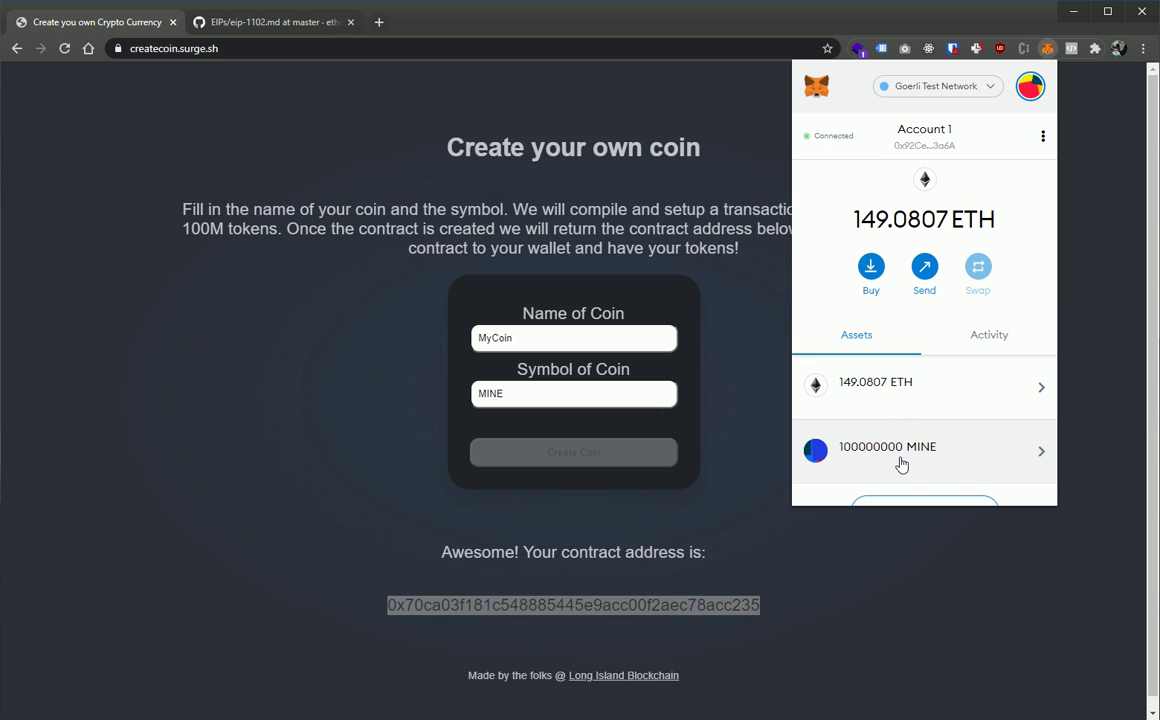
click(911, 447)
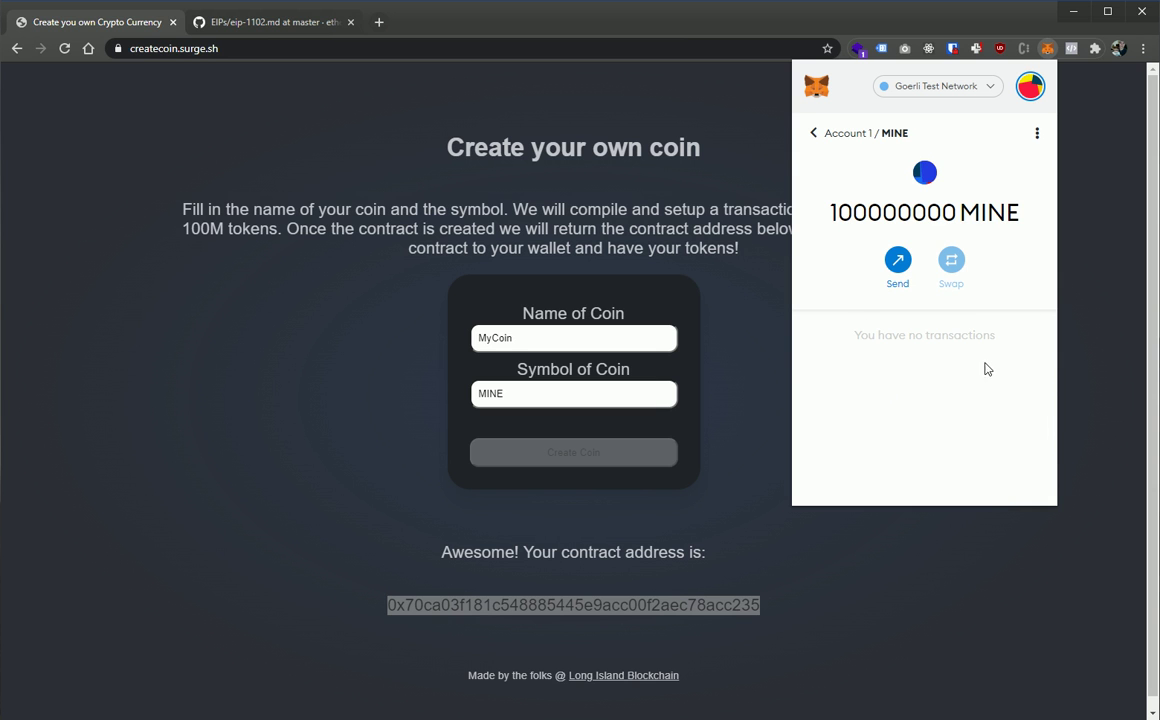
click(814, 134)
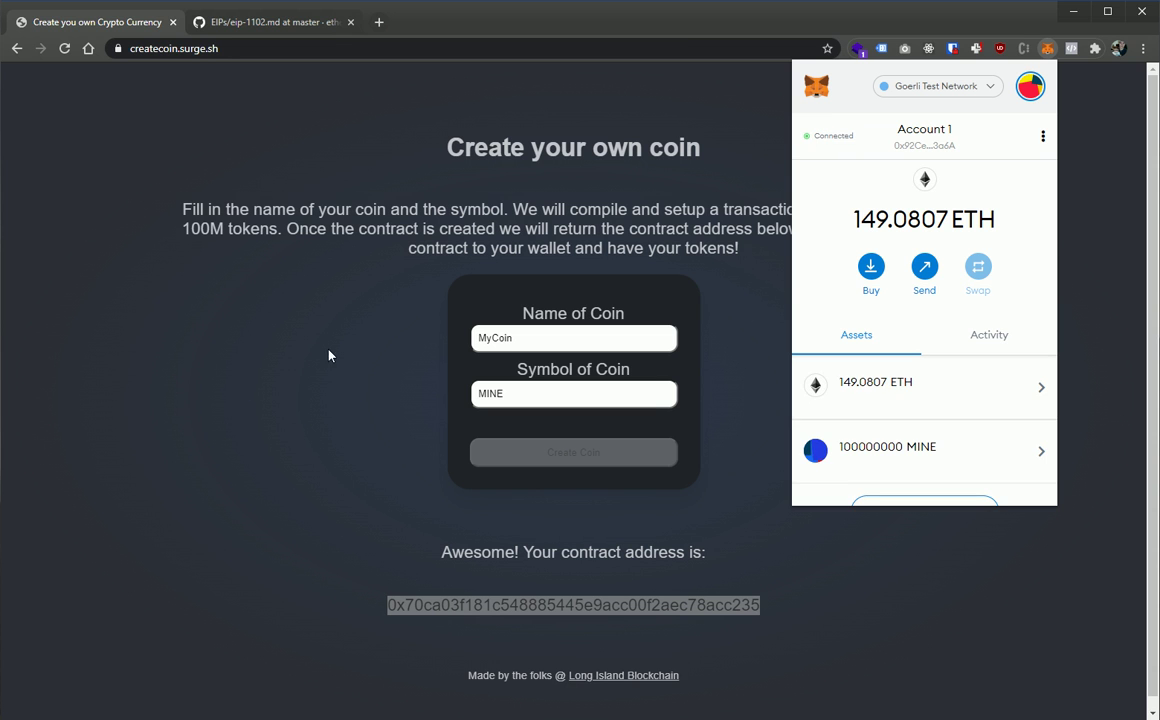
click(731, 258)
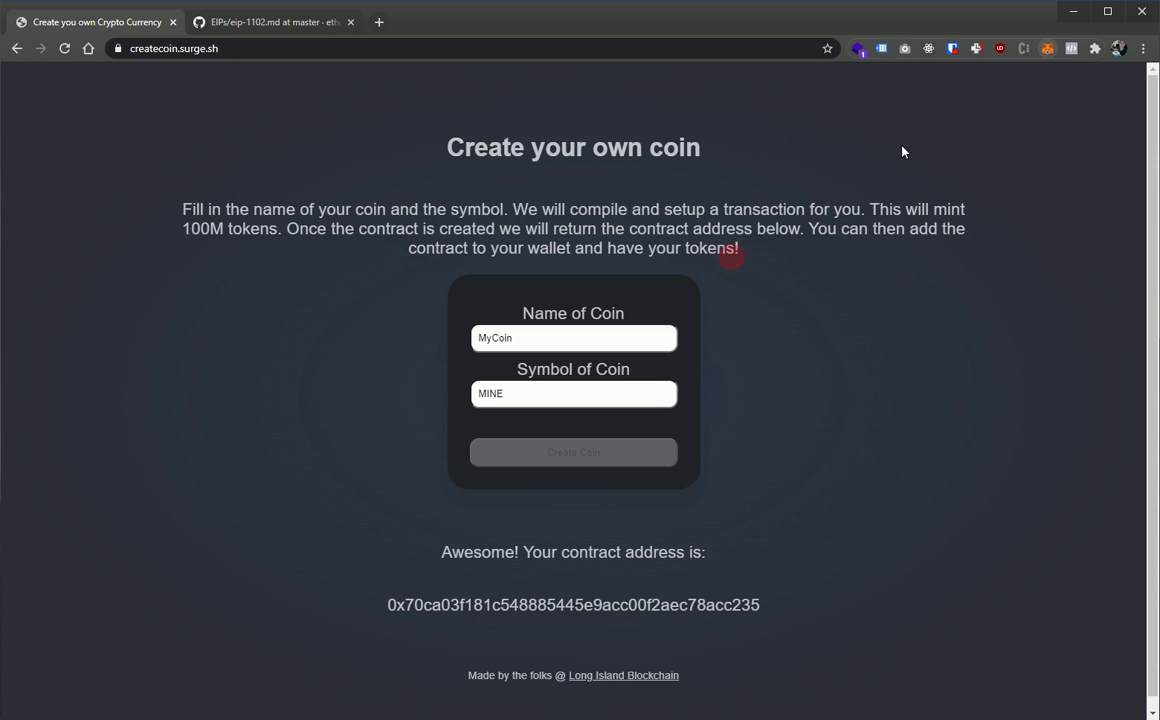
- Disconnect Account 1 from createcoin.surge.sh in MetaMask and close the wallet
click(1048, 50)
click(820, 136)
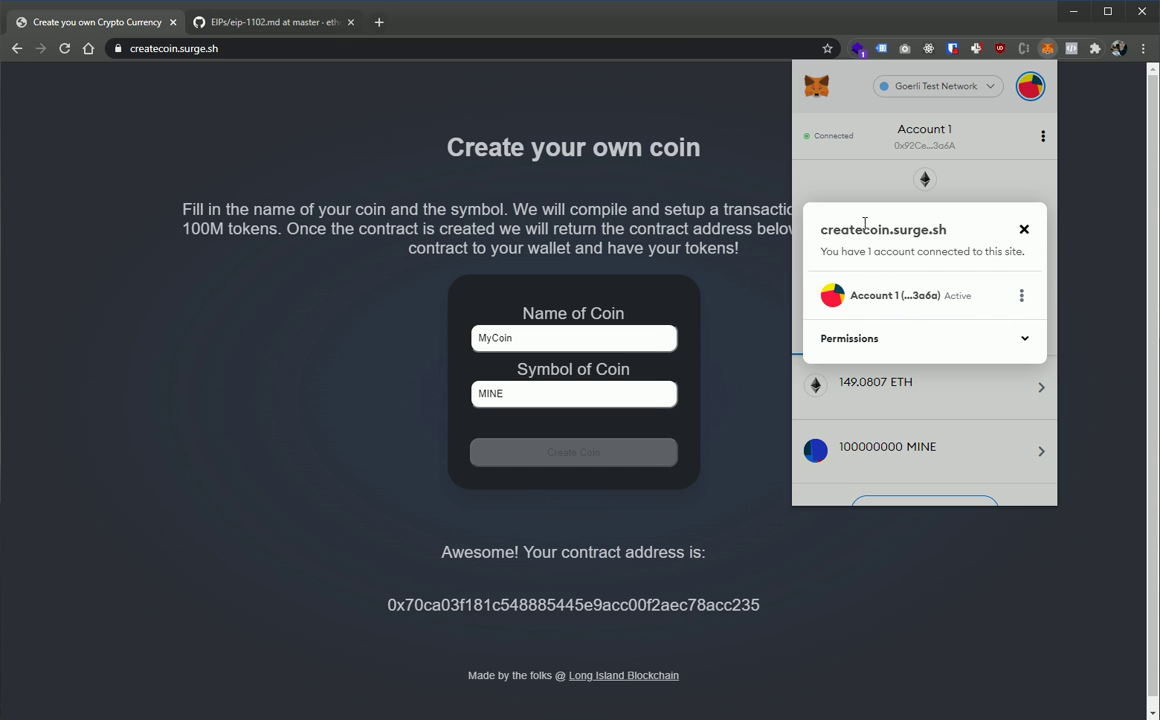
click(1021, 295)
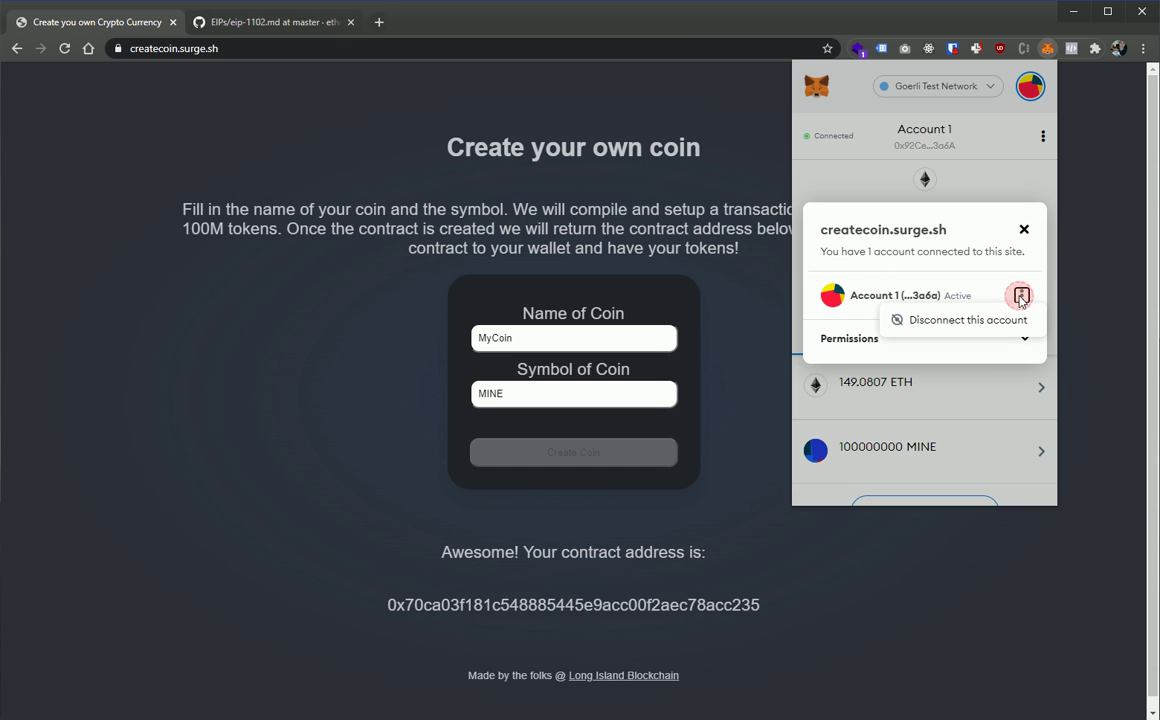
click(975, 328)
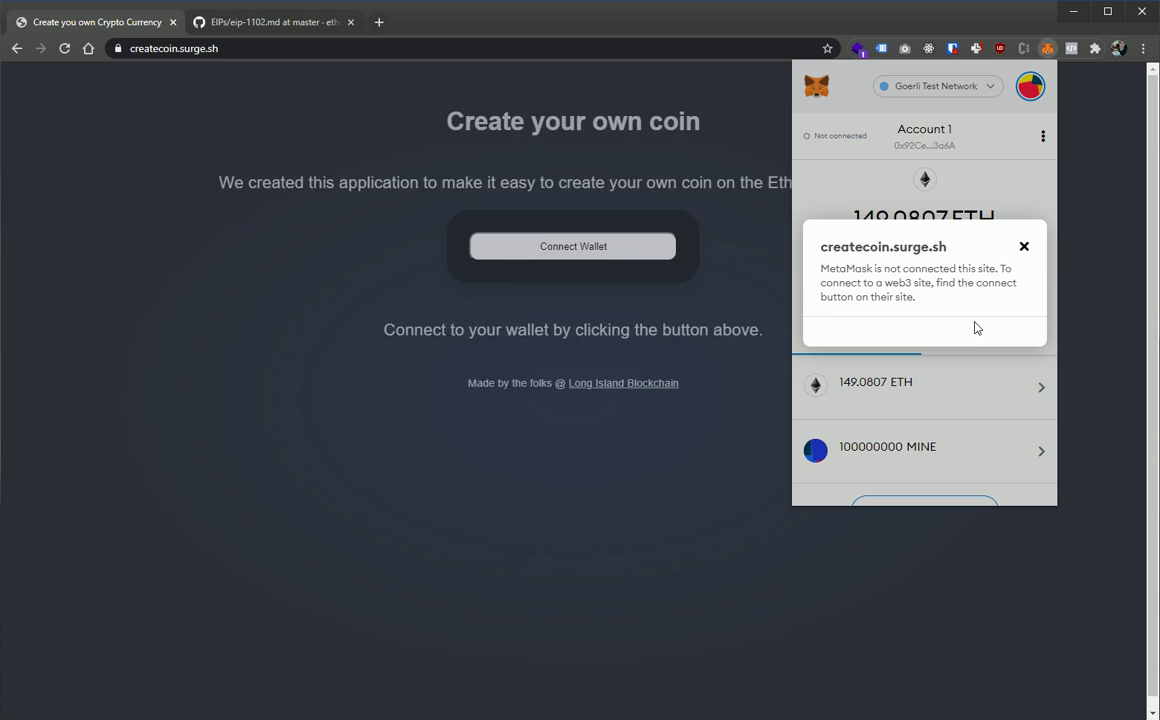
click(386, 389)
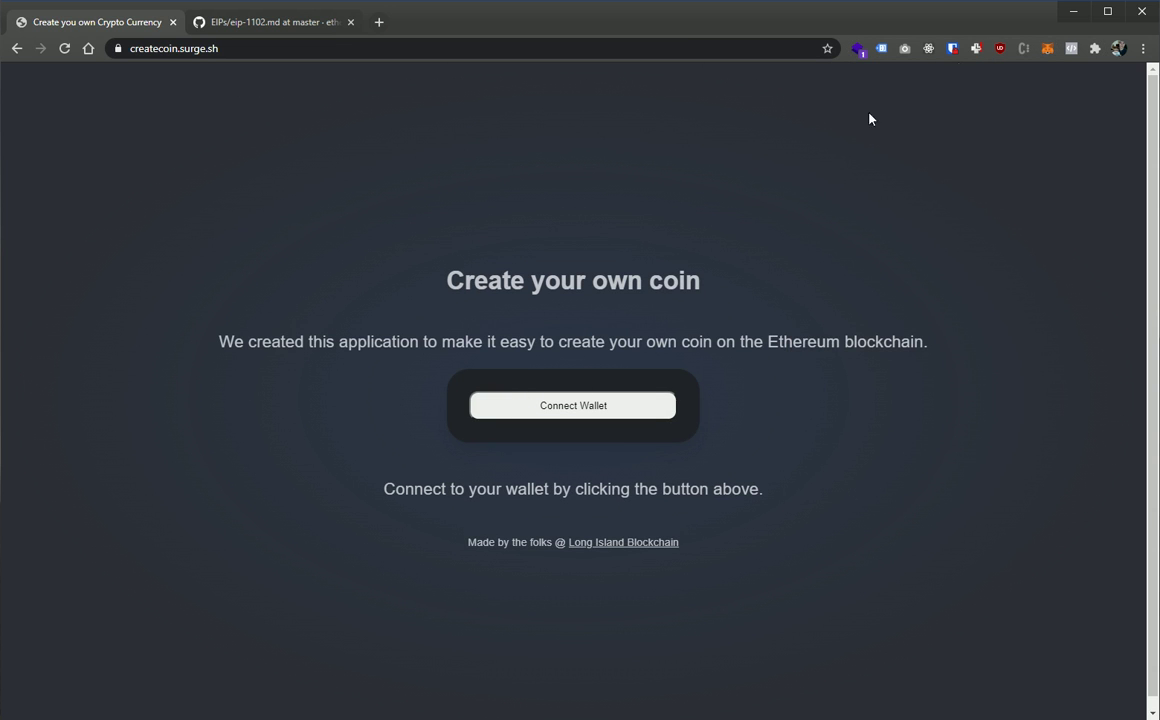
- Inspect the Contract Deployment transaction in the wallet's activity and on Etherscan, including the created contract's page
click(1046, 48)
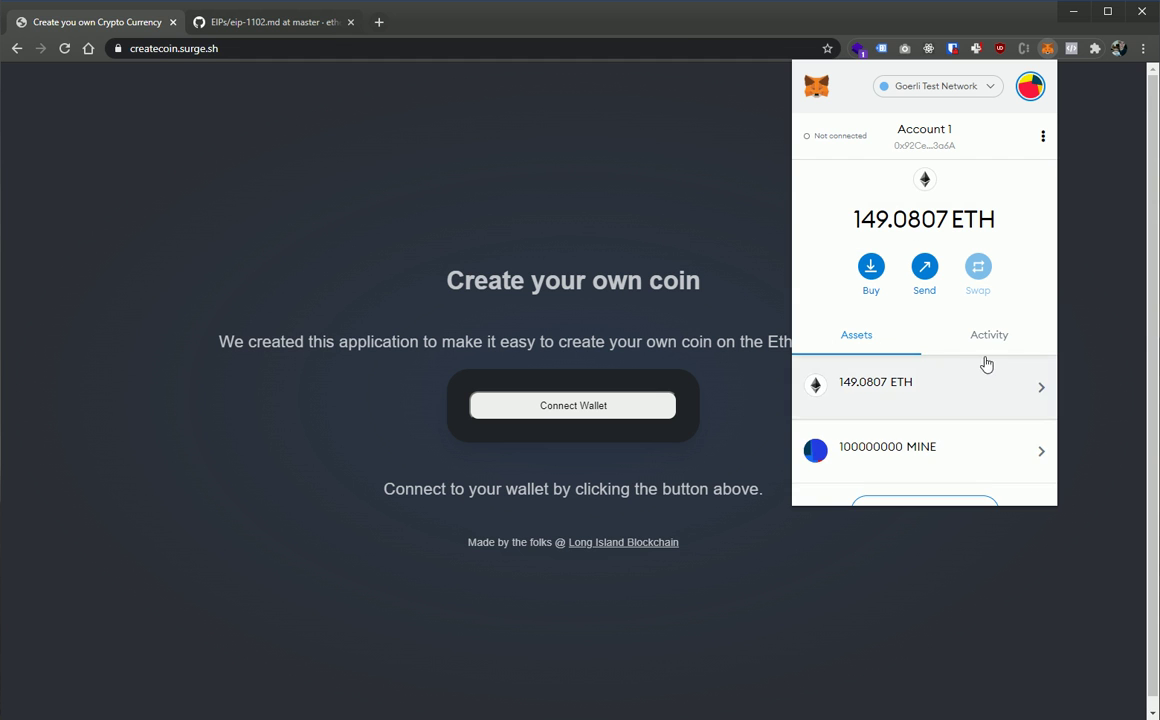
click(986, 342)
scroll(943, 310, down, 2)
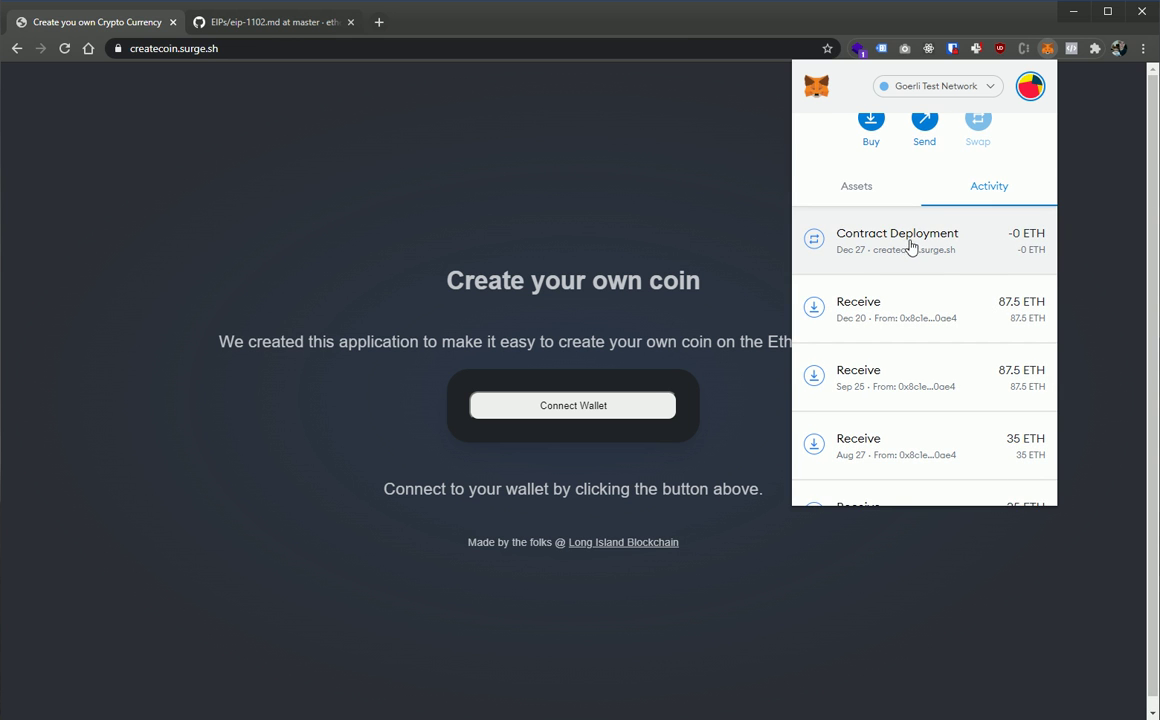
click(906, 235)
click(928, 248)
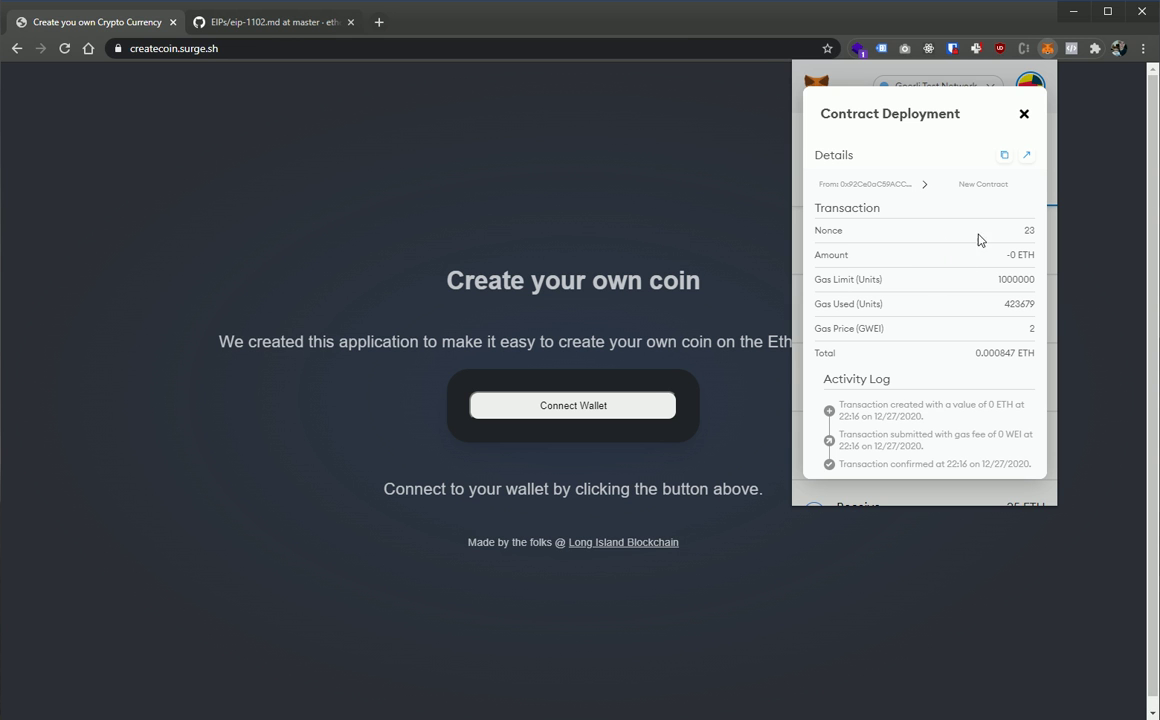
click(1030, 156)
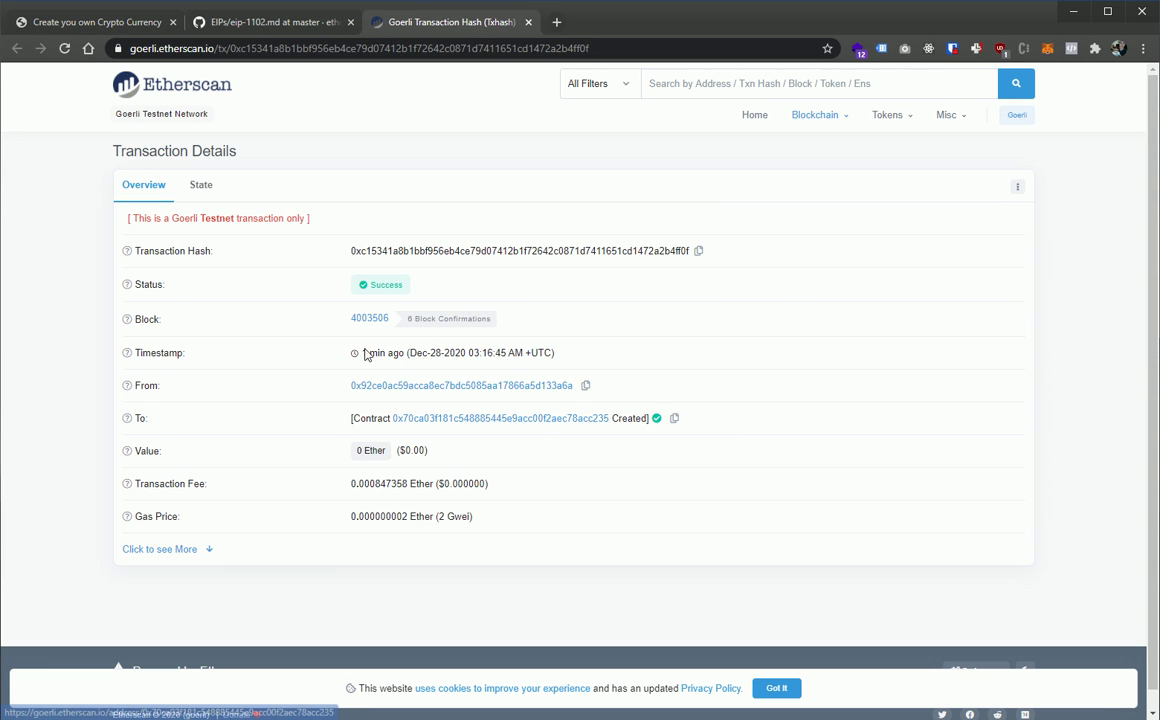
mouse_move(126, 388)
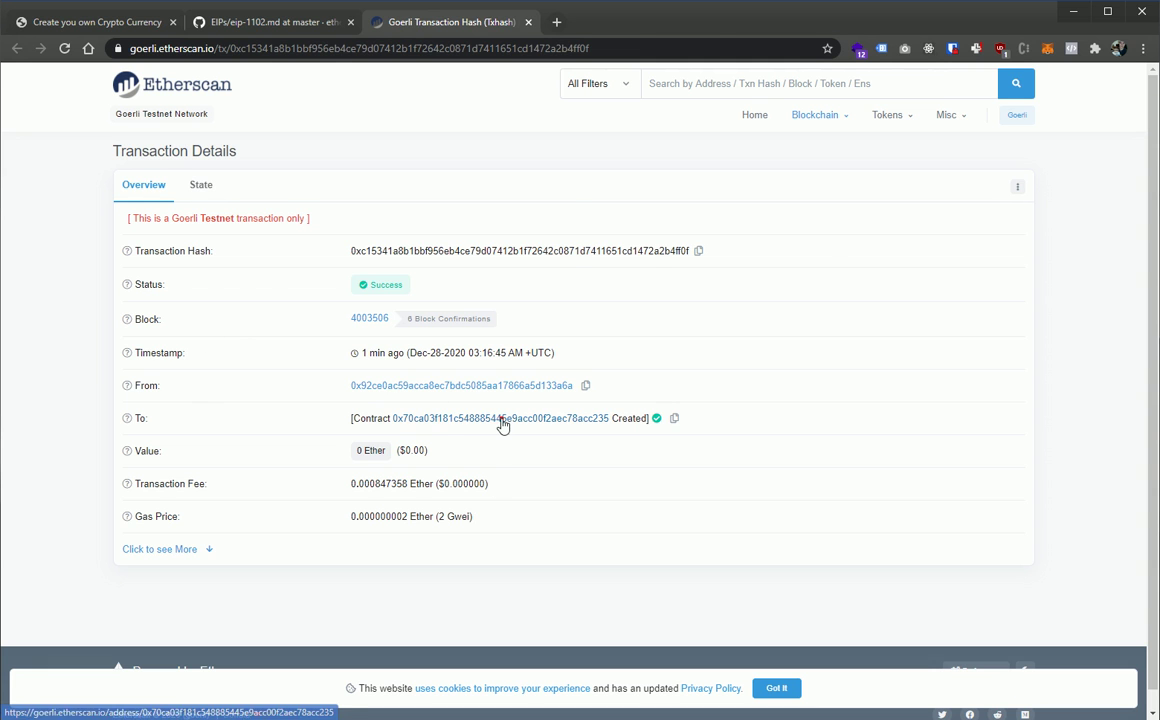
click(502, 419)
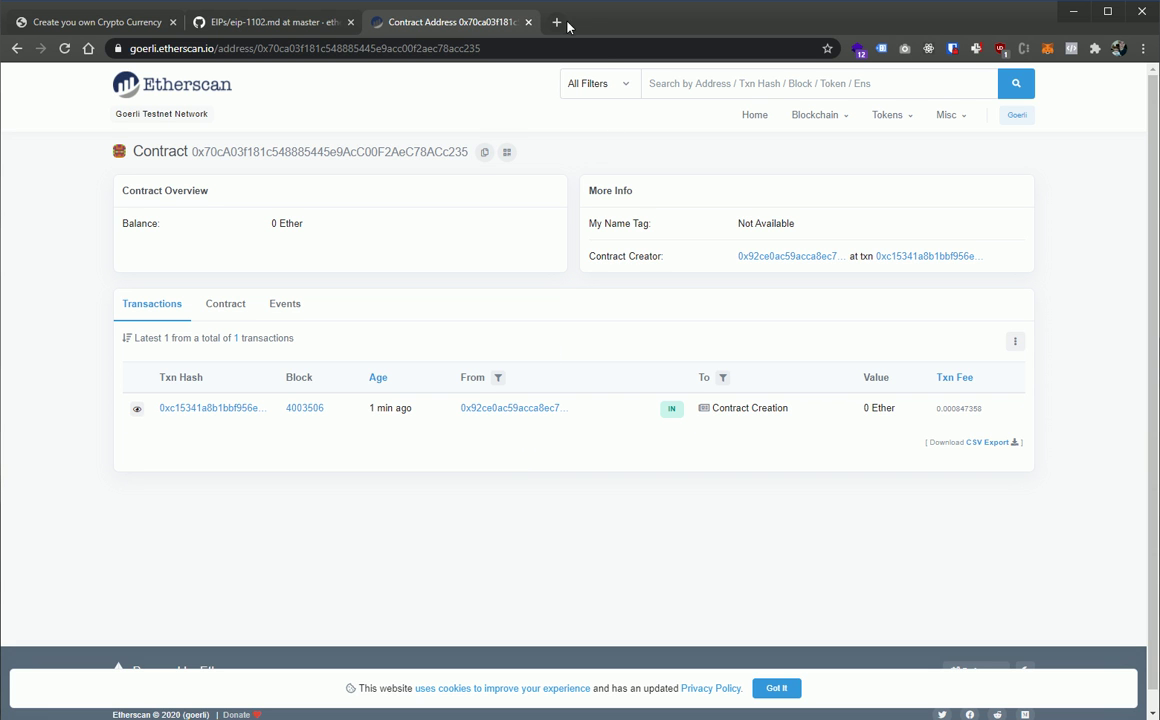
- Return to the coin creation site and follow its Long Island Blockchain link to that organization's blog
click(65, 22)
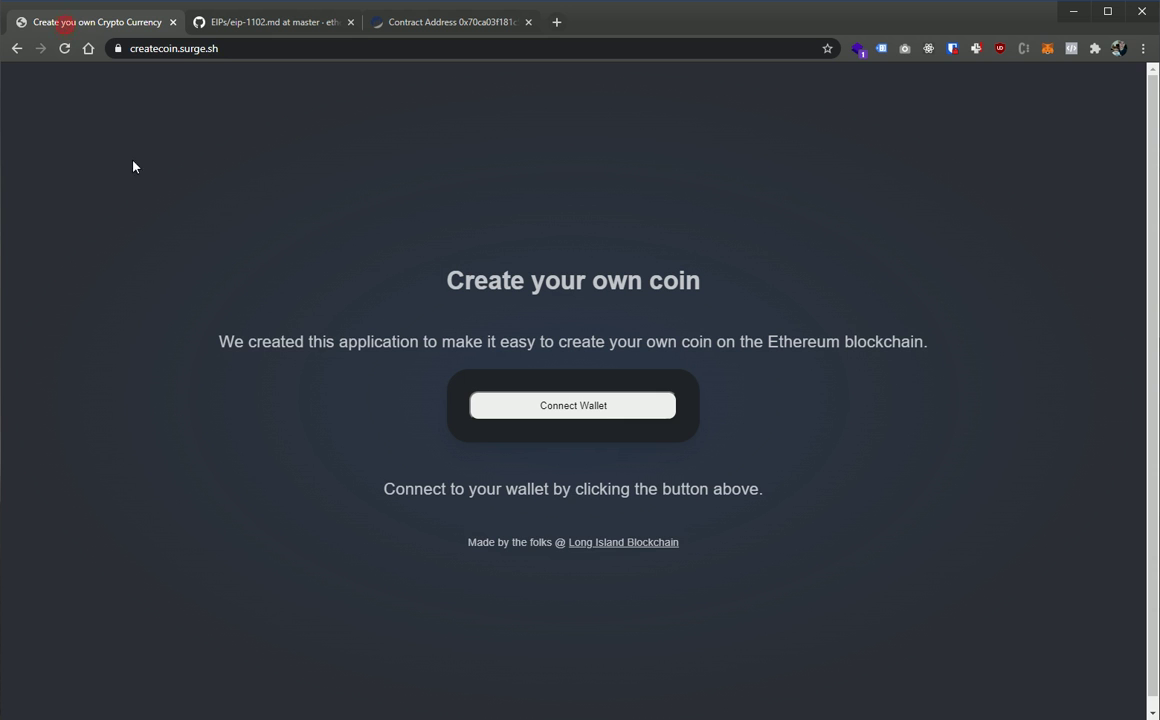
click(615, 543)
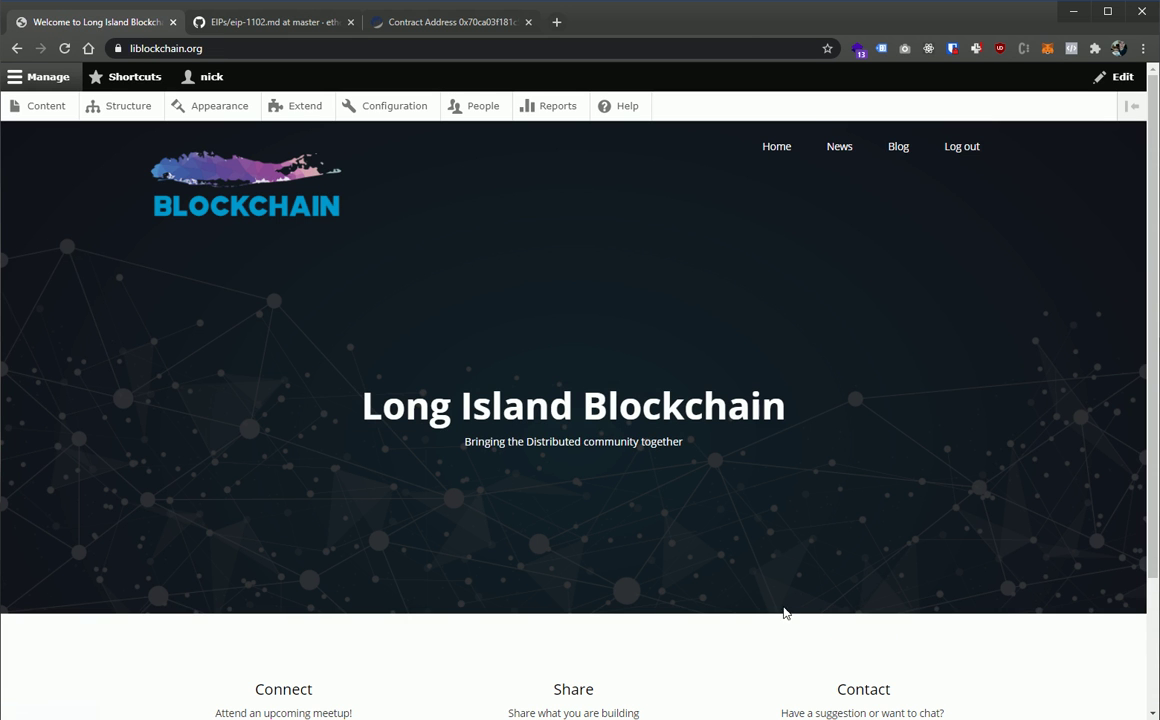
click(904, 153)
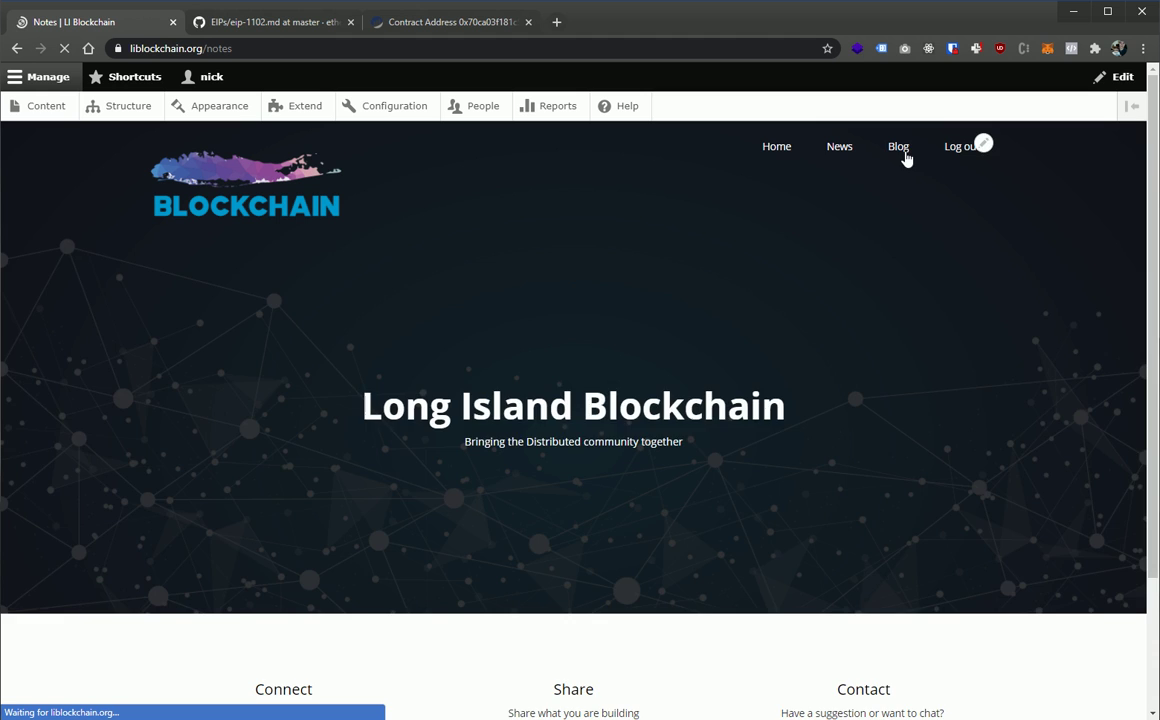